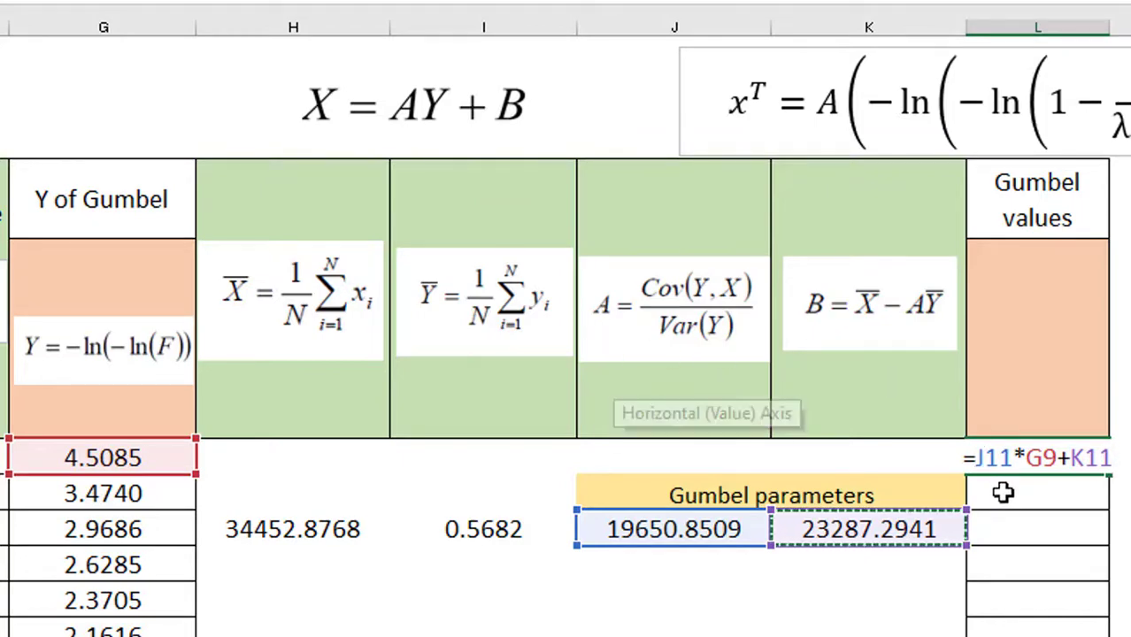
Make the J11 and K11 parameter references absolute in the first Gumbel formula, giving 111882.99.
text($)
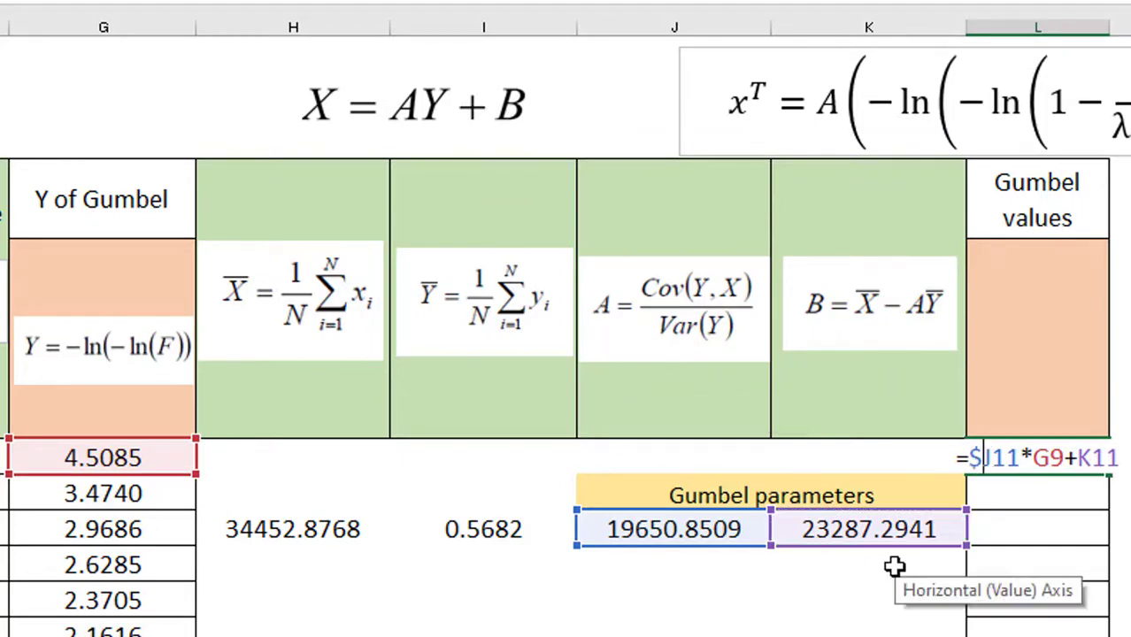
click(993, 457)
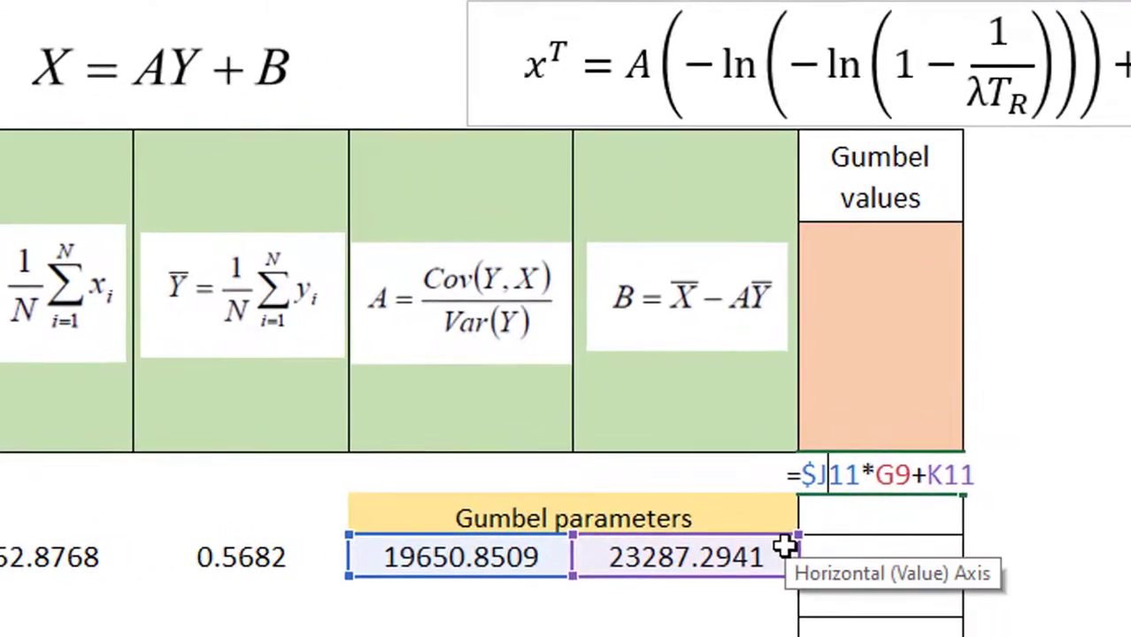
text($)
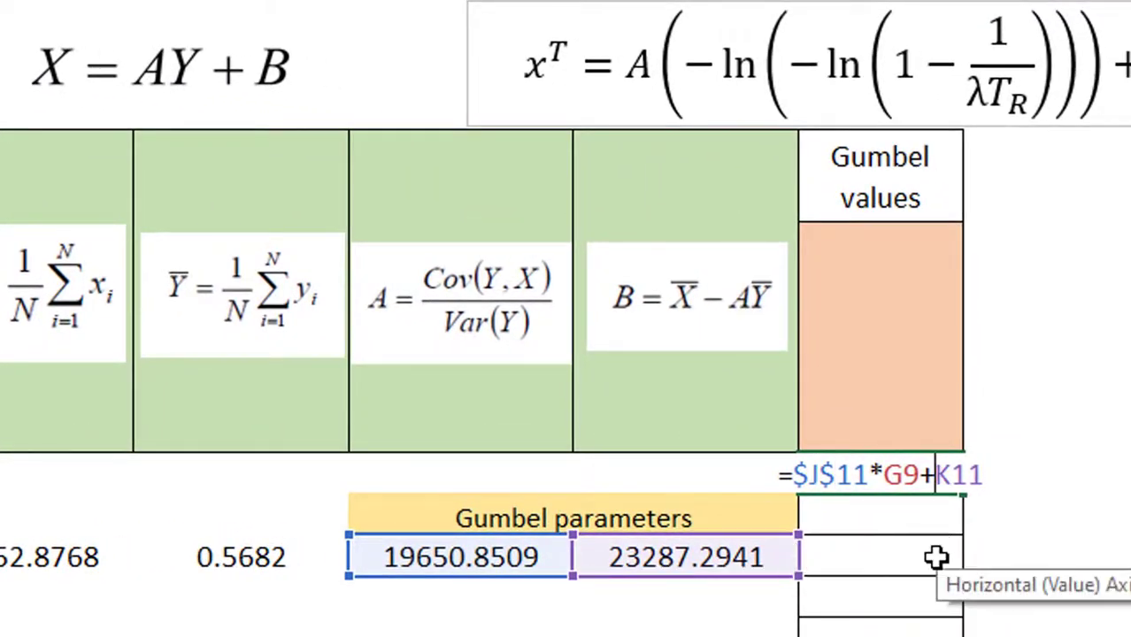
text($)
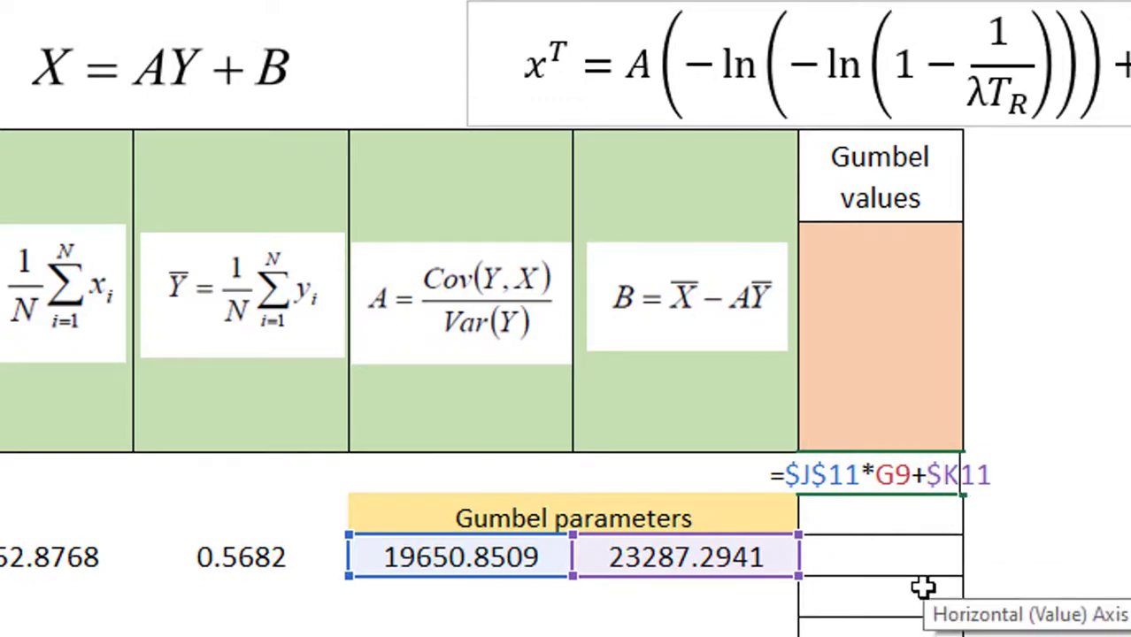
text($)
key(Return)
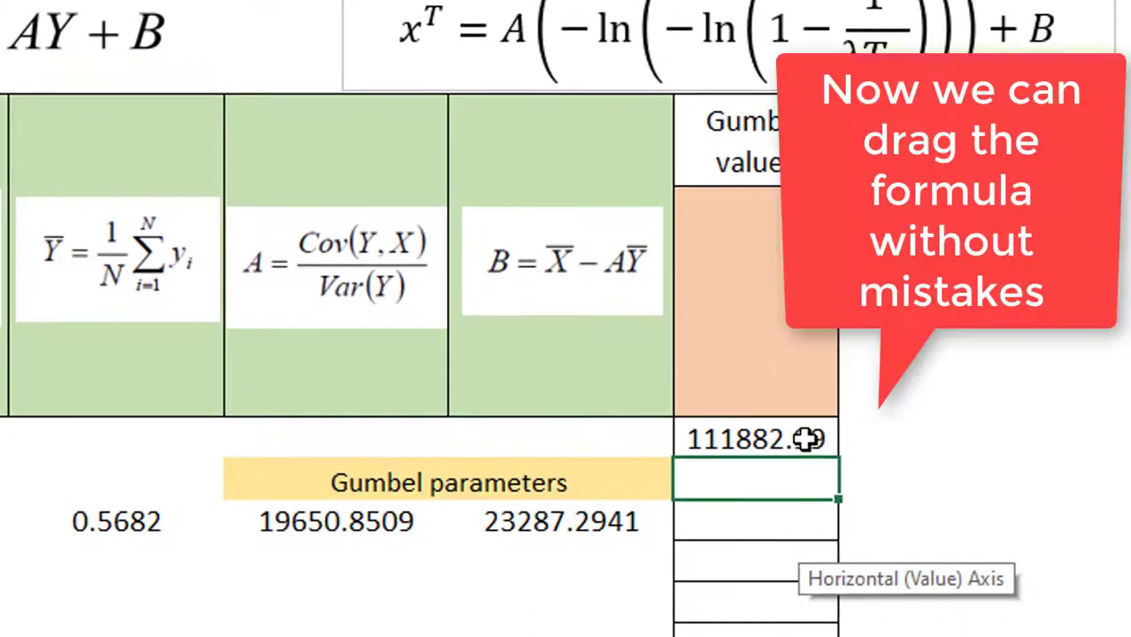
click(807, 440)
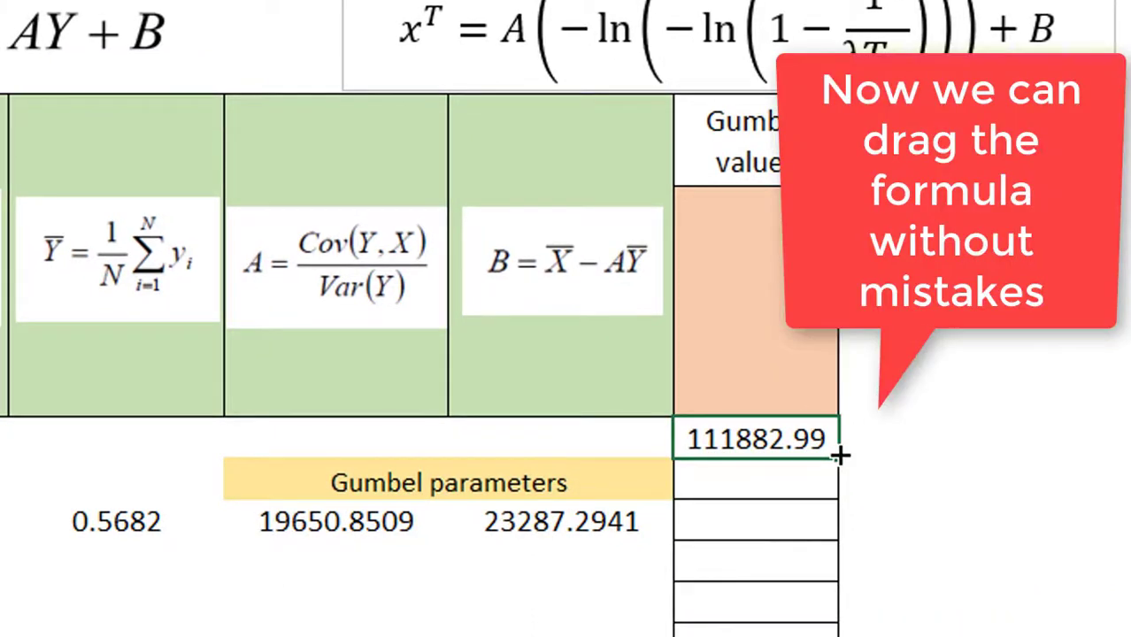
Fill the Gumbel formula down its column, then paste the non-exceedance probabilities (0.9890, 0.9695…) into B3 as values.
drag(840, 454, 798, 531)
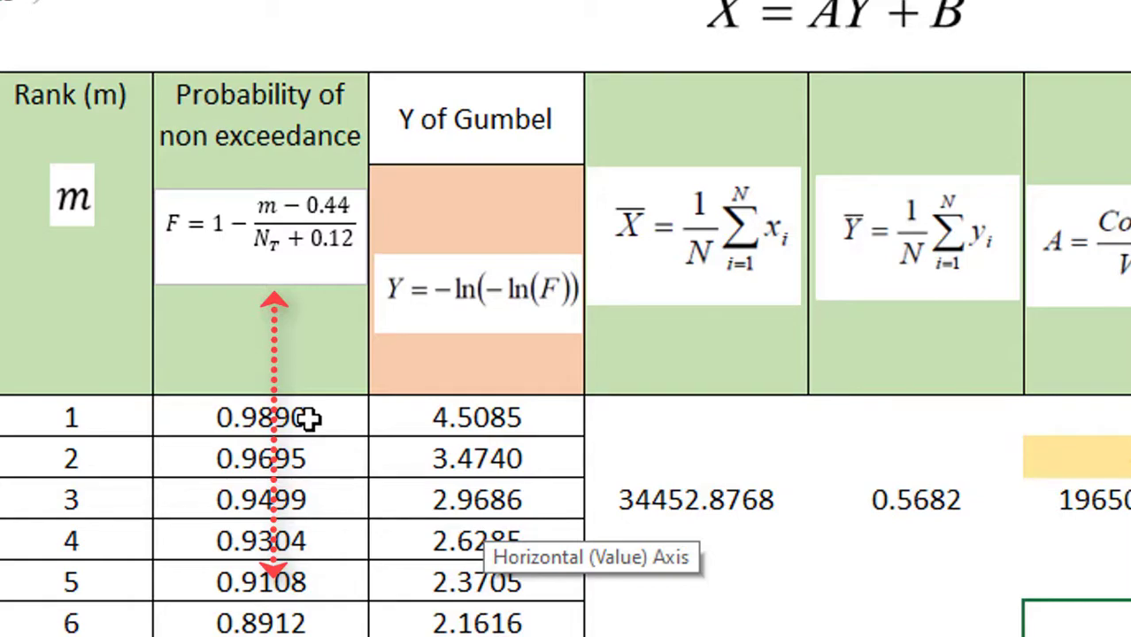
drag(303, 414, 295, 614)
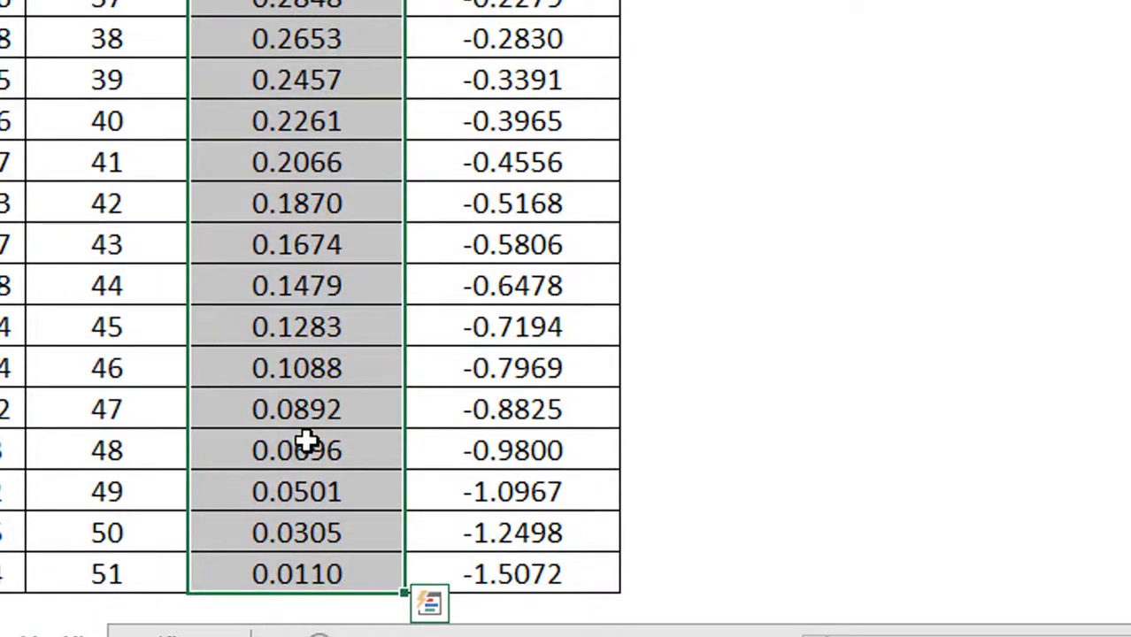
key(ctrl+c)
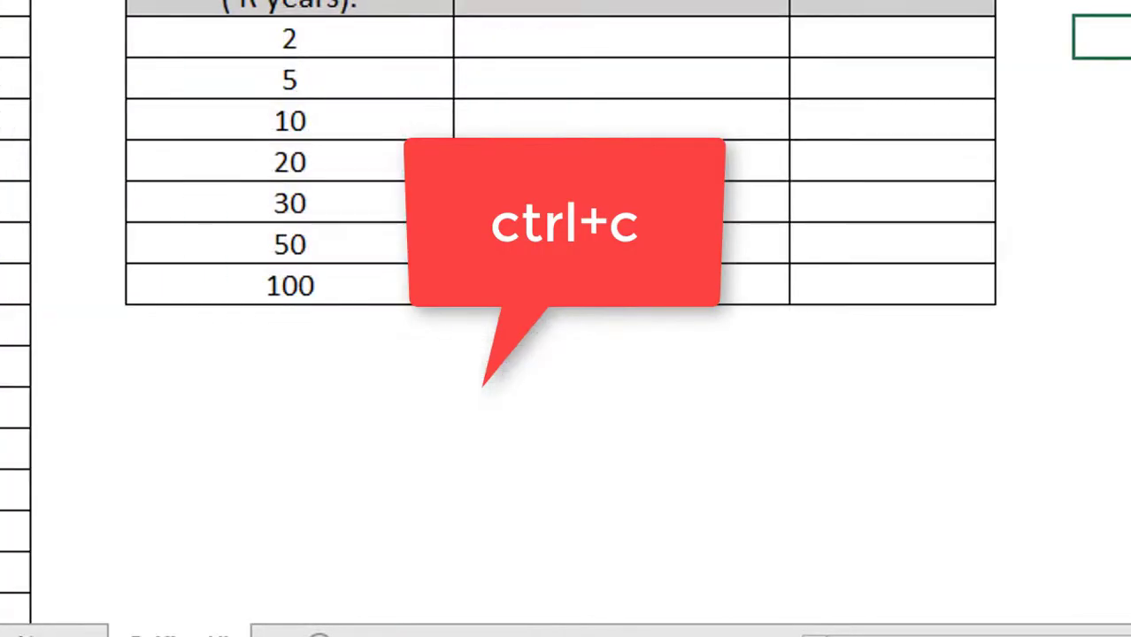
scroll(566, 354, up, 4)
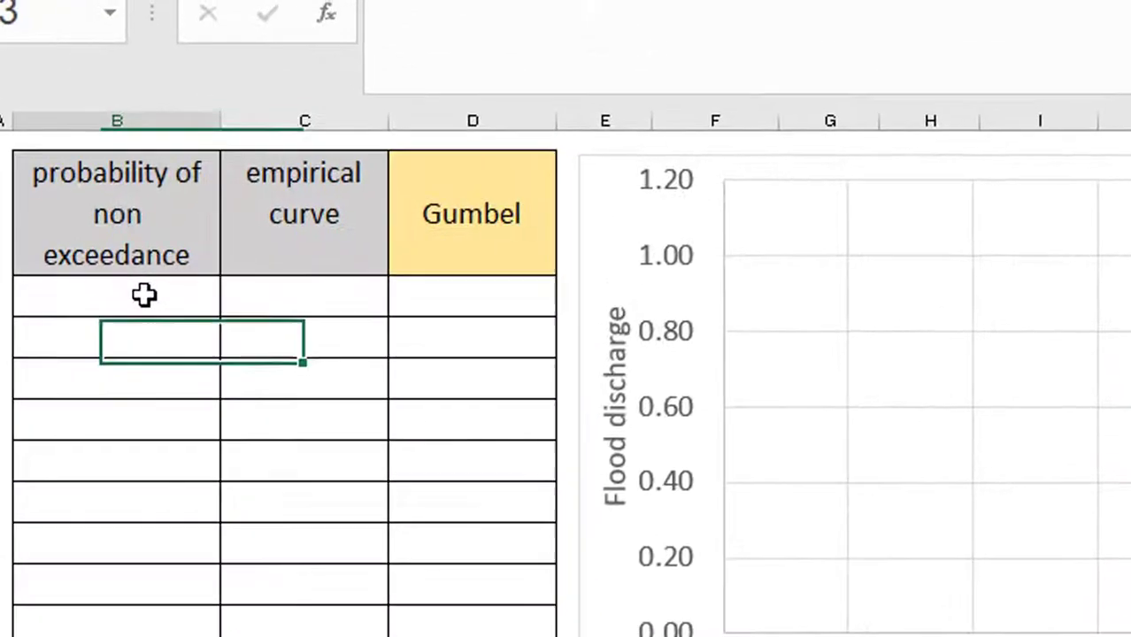
click(144, 295)
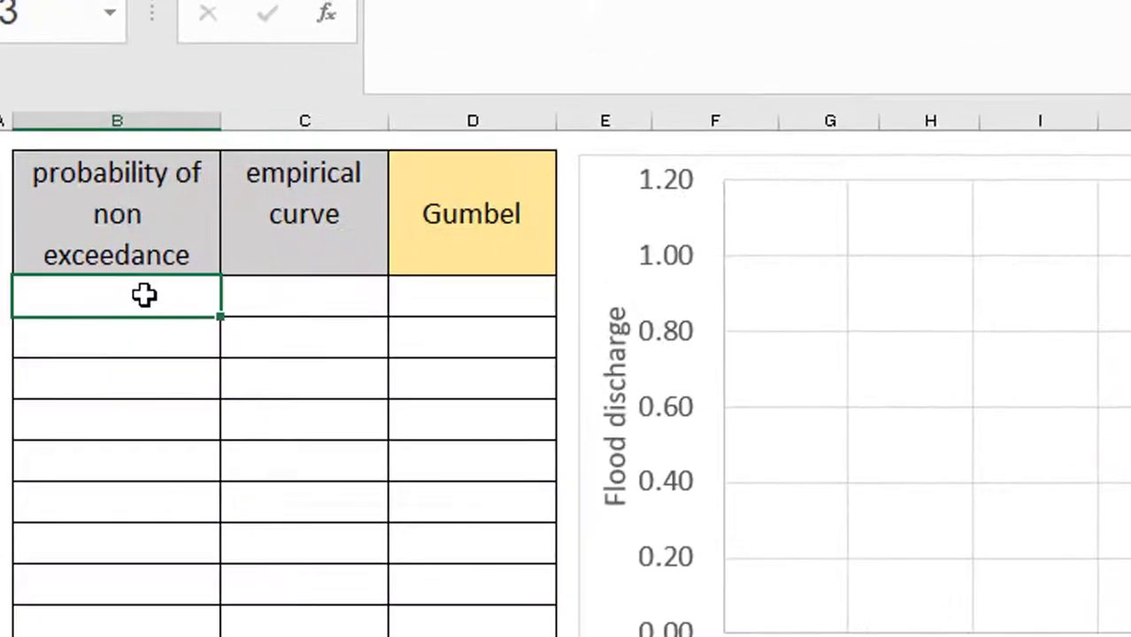
right_click(145, 295)
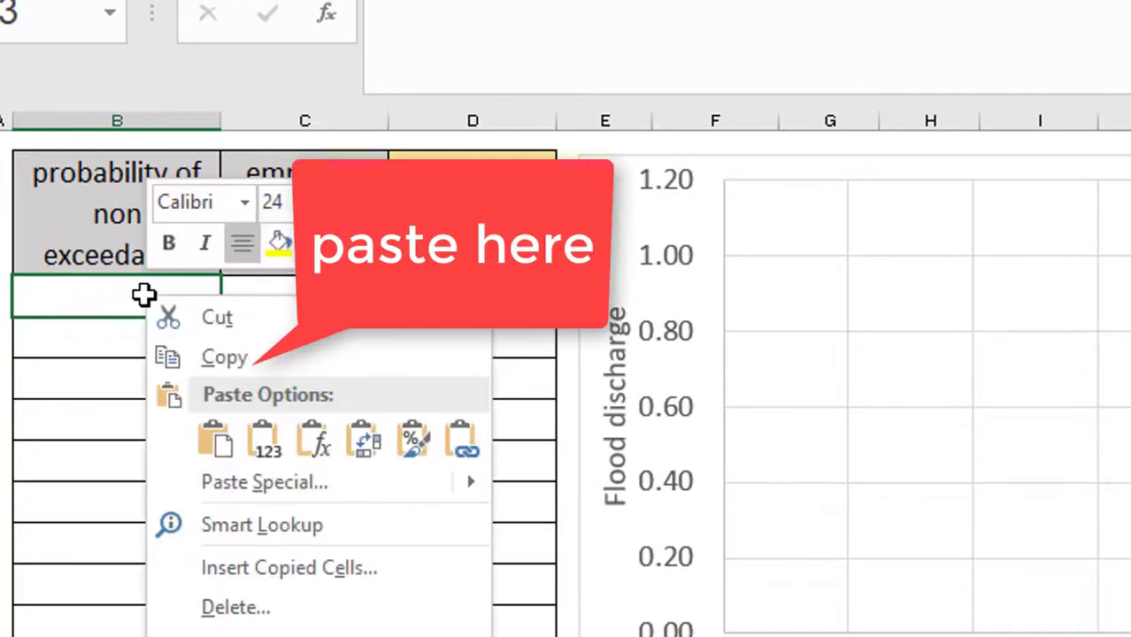
click(260, 443)
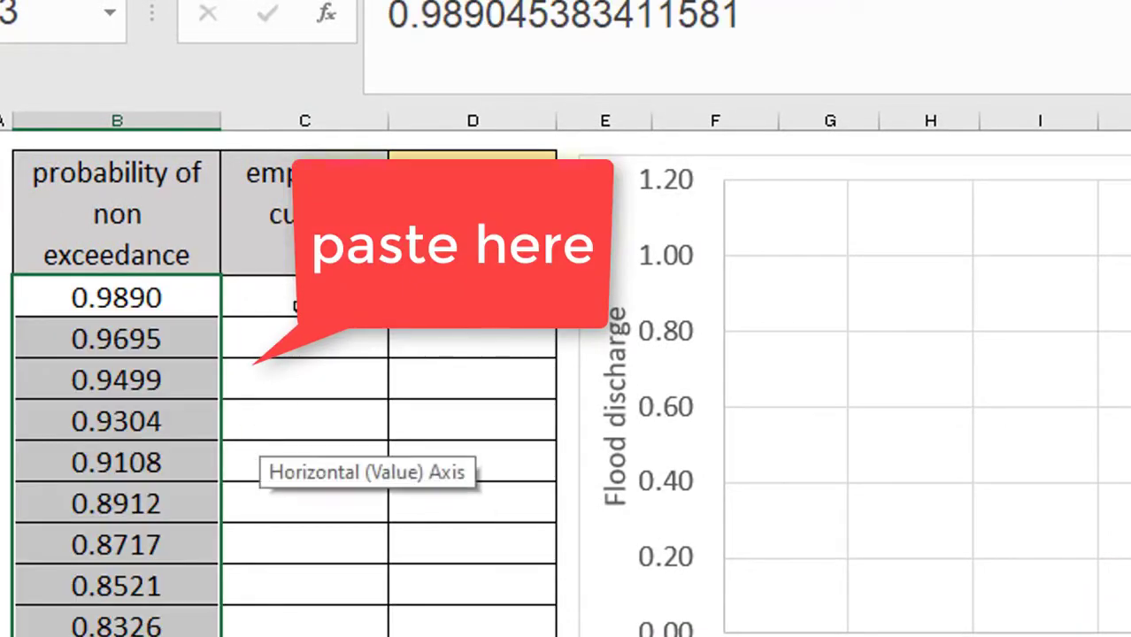
click(296, 303)
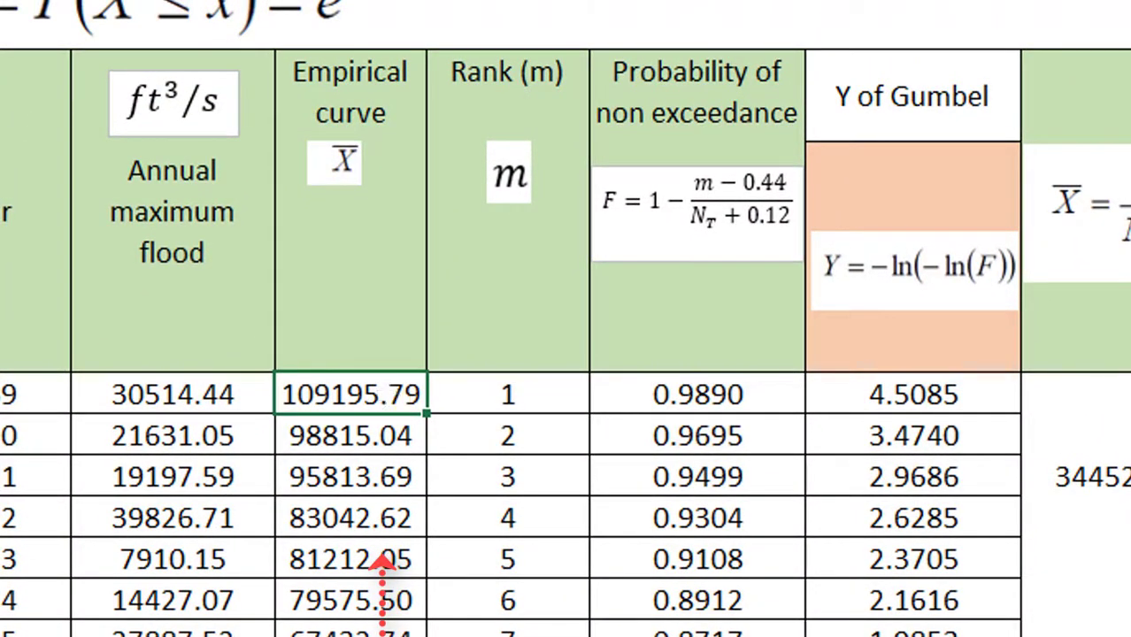
Paste the sorted empirical curve discharges as values into C3 of the chart sheet's table.
key(ctrl+shift+Down)
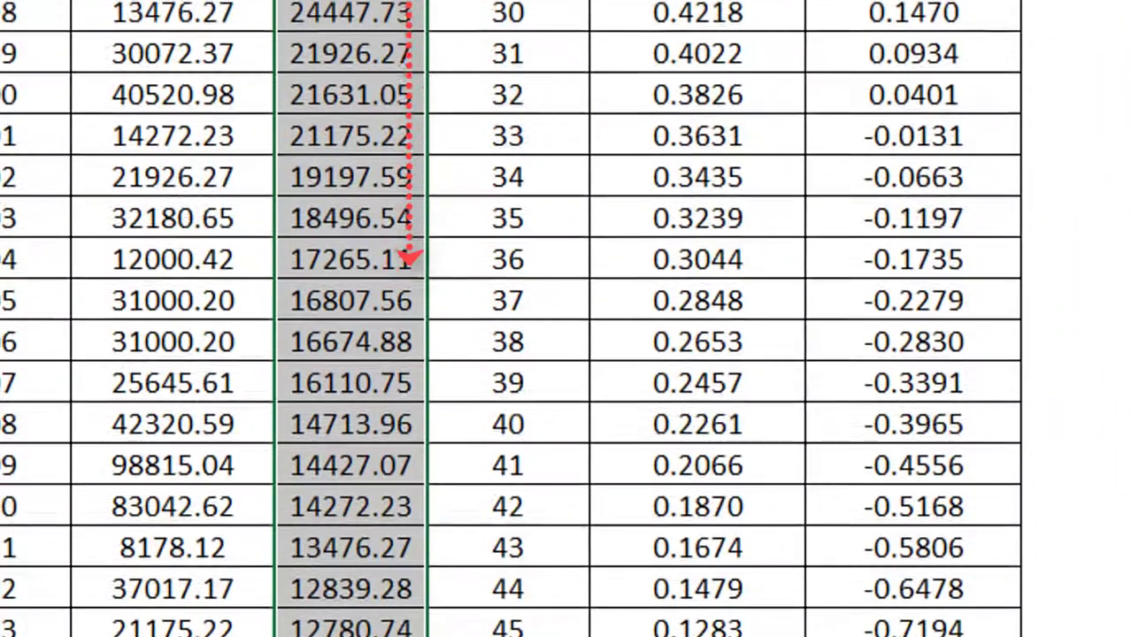
key(ctrl+c)
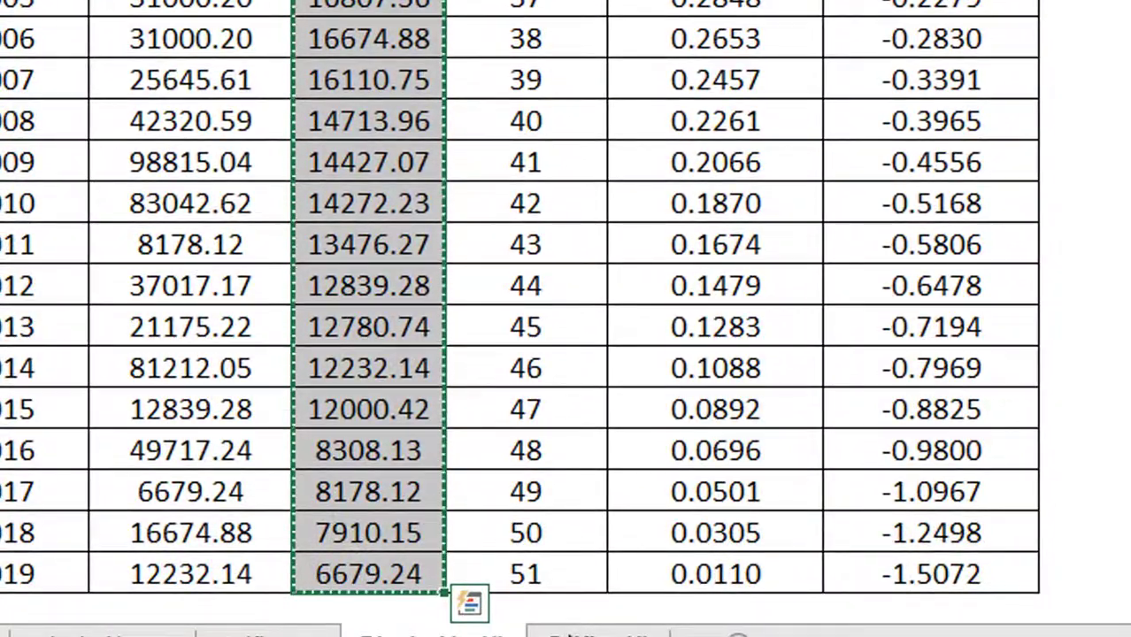
key(ctrl+Page_Down)
click(367, 234)
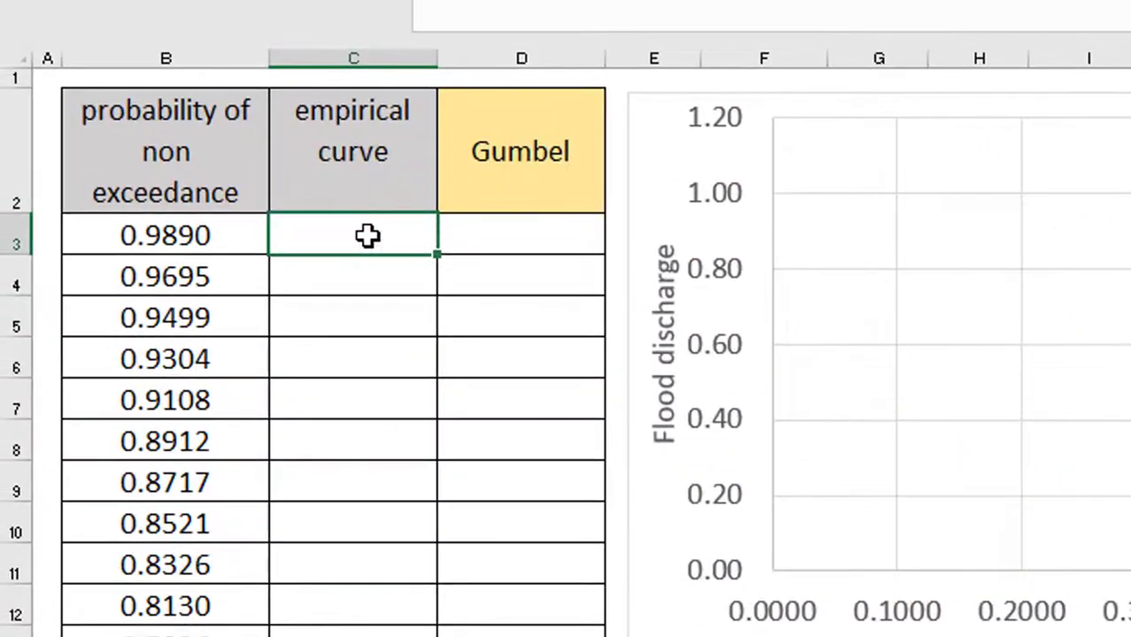
right_click(367, 235)
click(484, 376)
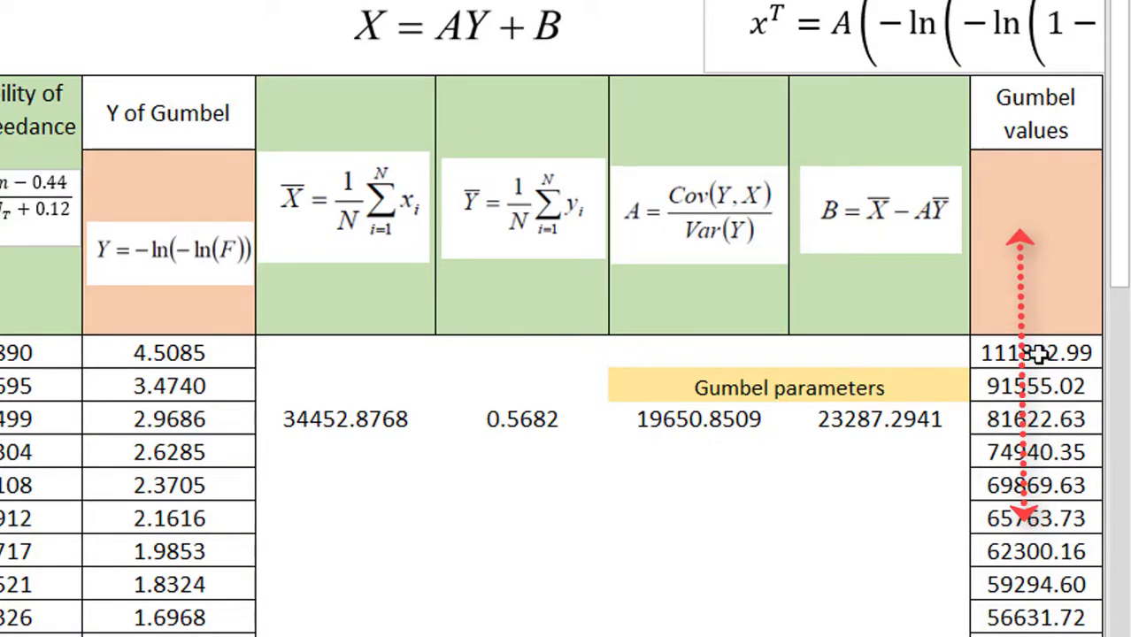
Paste the computed Gumbel discharges, starting at 111882.99, as values into the table's Gumbel column at D3.
drag(1028, 353, 1020, 595)
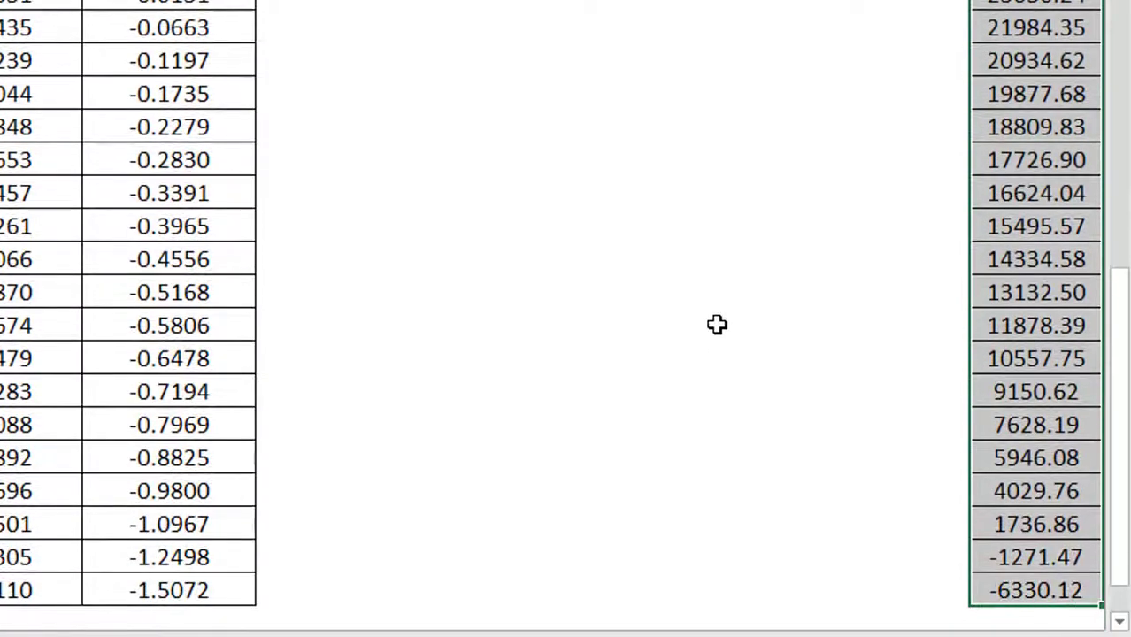
key(ctrl+c)
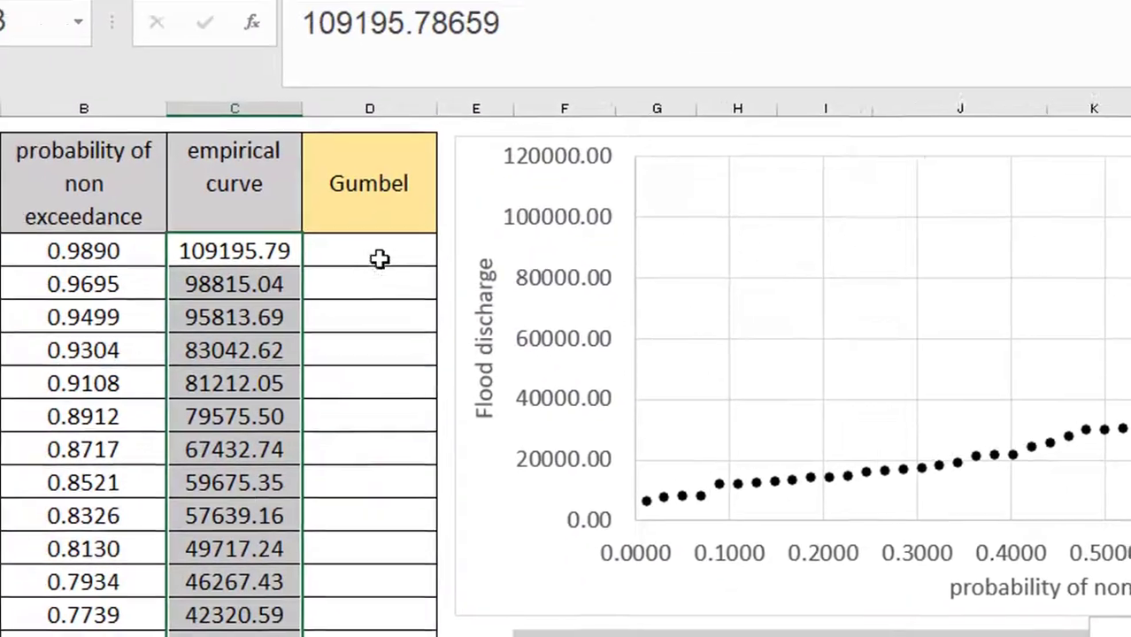
click(379, 259)
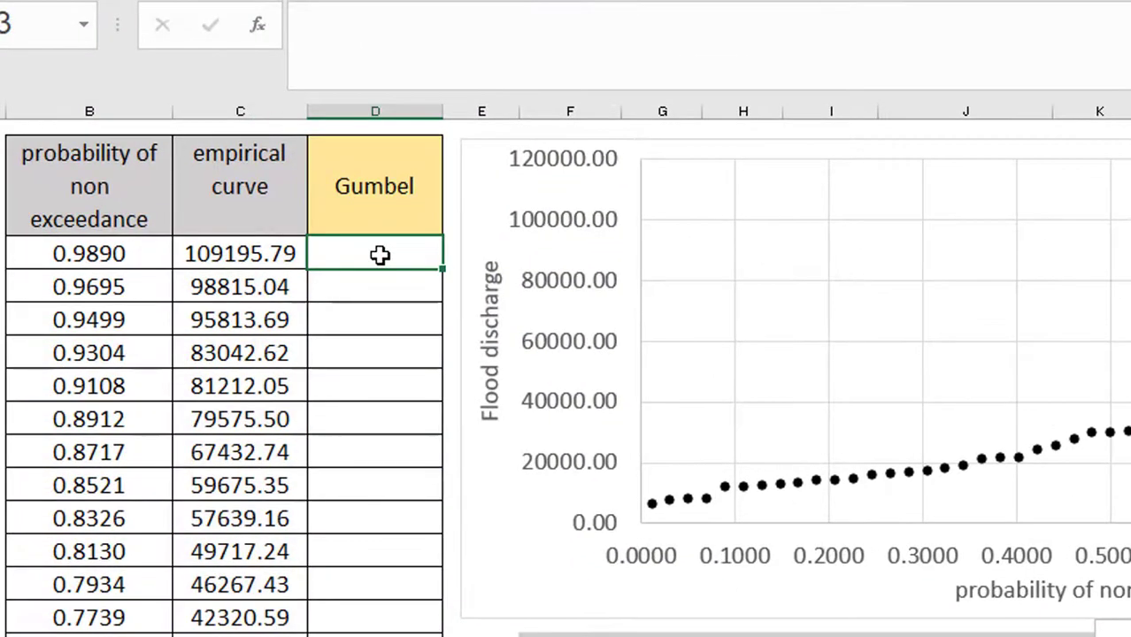
right_click(377, 255)
click(475, 376)
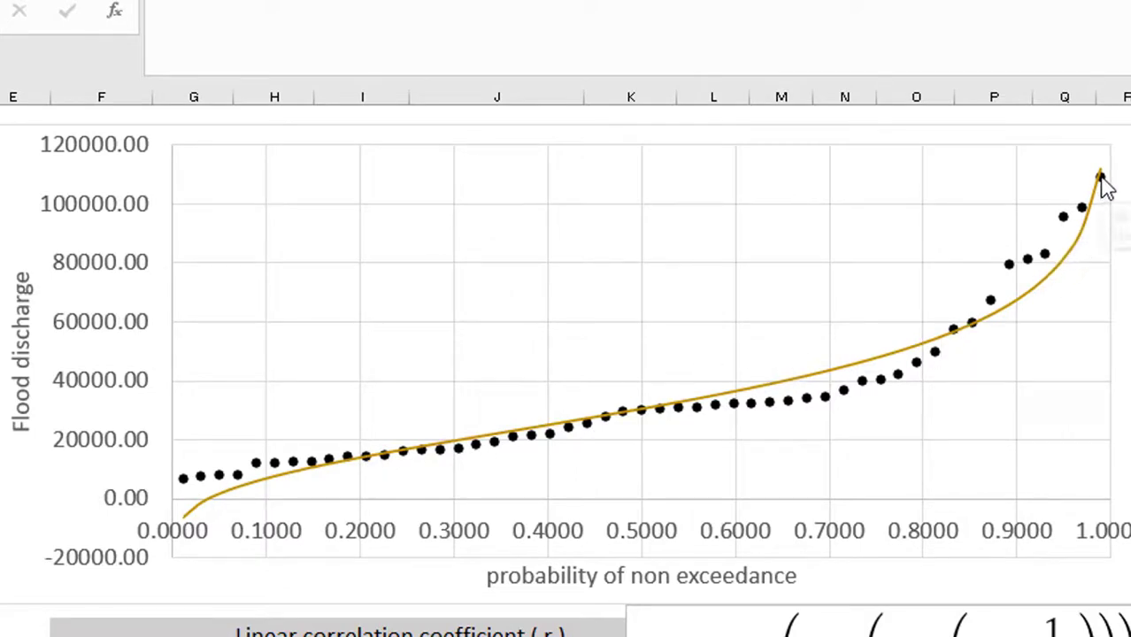
mouse_move(1103, 183)
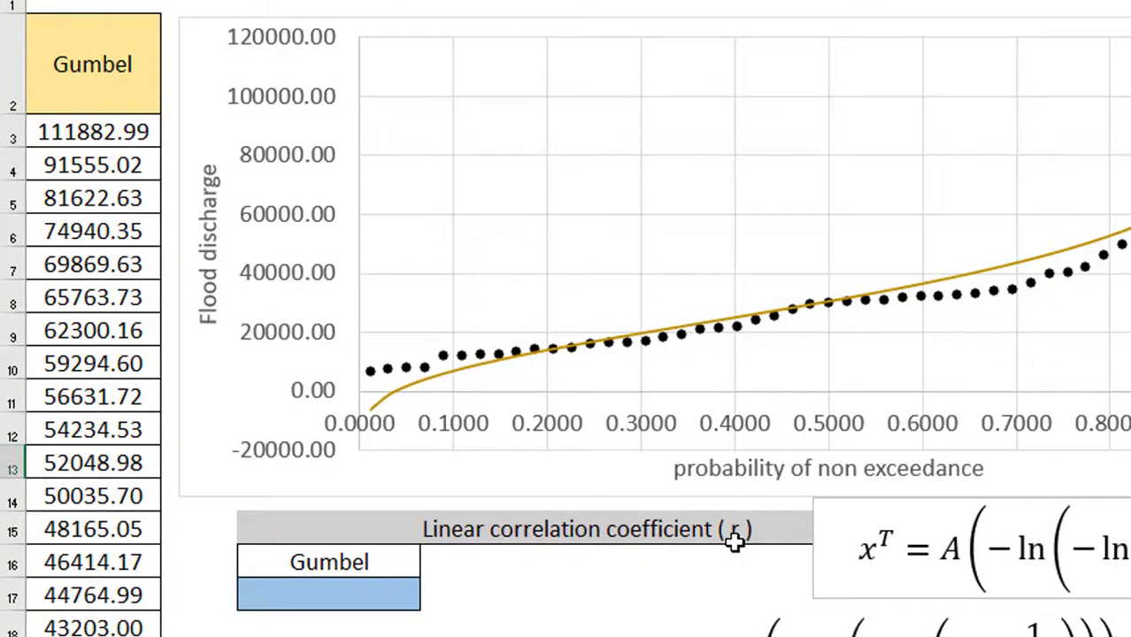
Start a CORREL formula in the Gumbel correlation cell with the empirical range C3:C53.
text(=co)
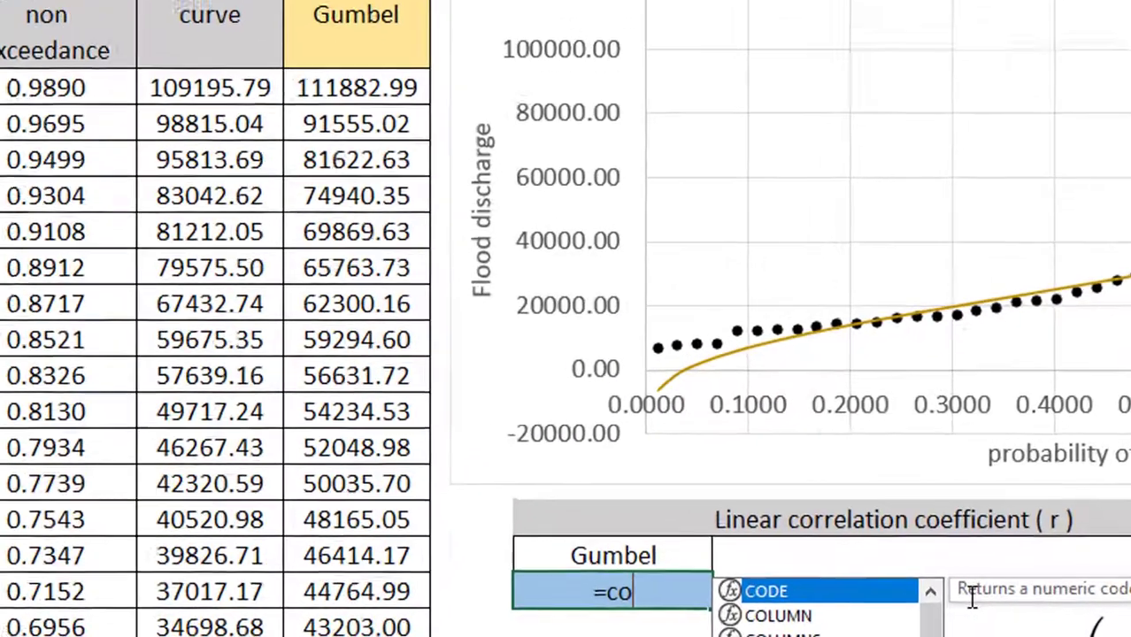
text(r)
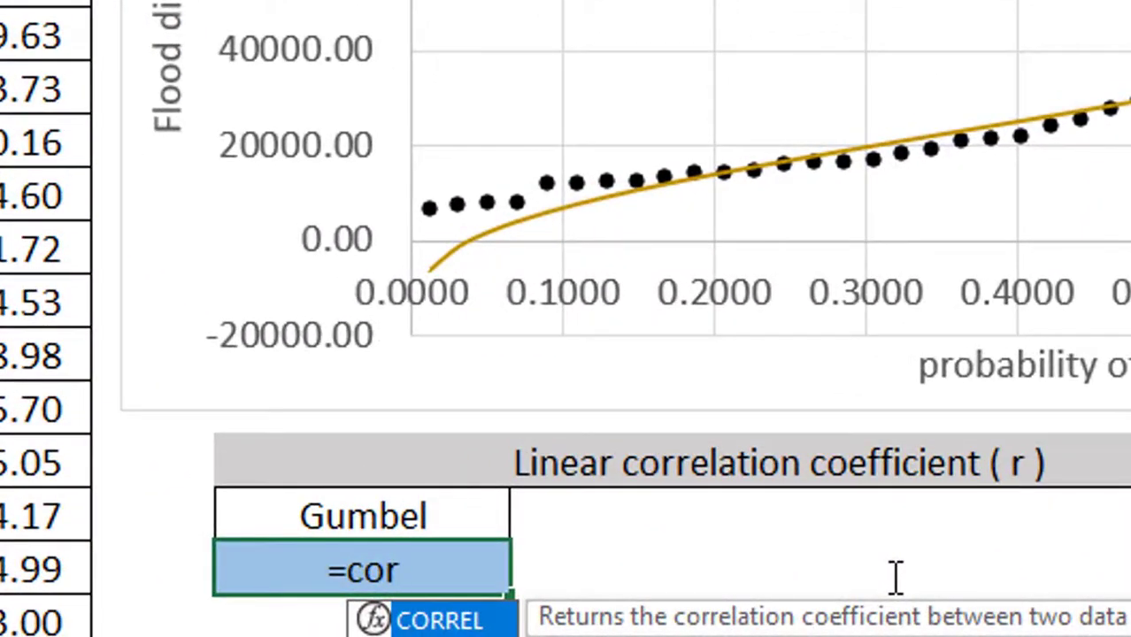
double_click(490, 620)
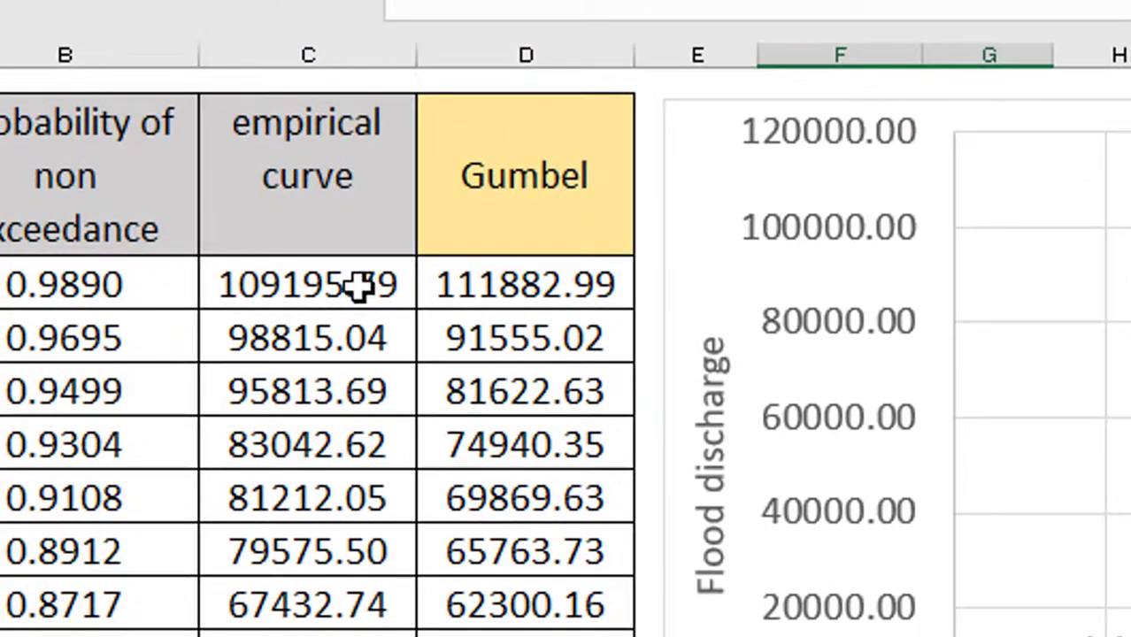
click(359, 285)
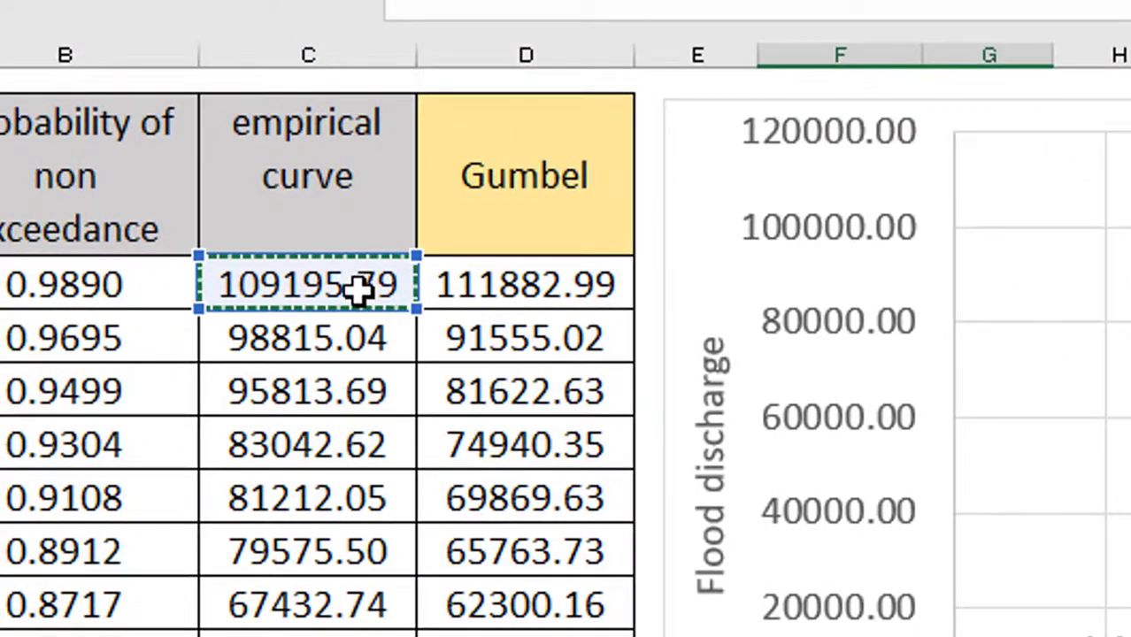
drag(345, 319, 311, 631)
drag(158, 614, 156, 567)
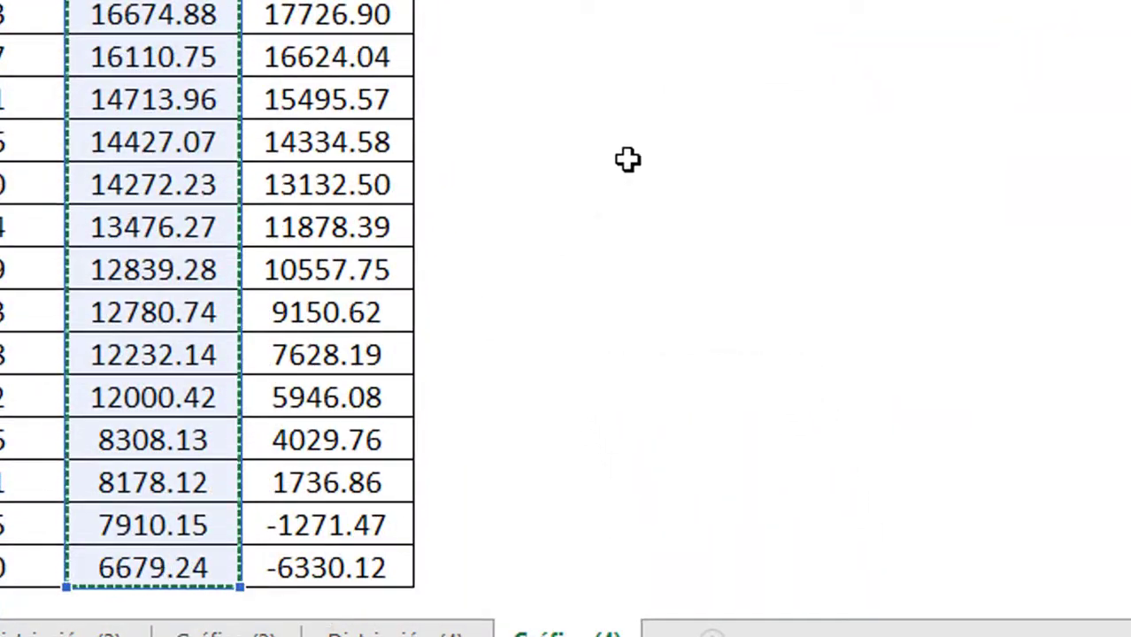
scroll(625, 154, up, 1)
scroll(625, 152, up, 10)
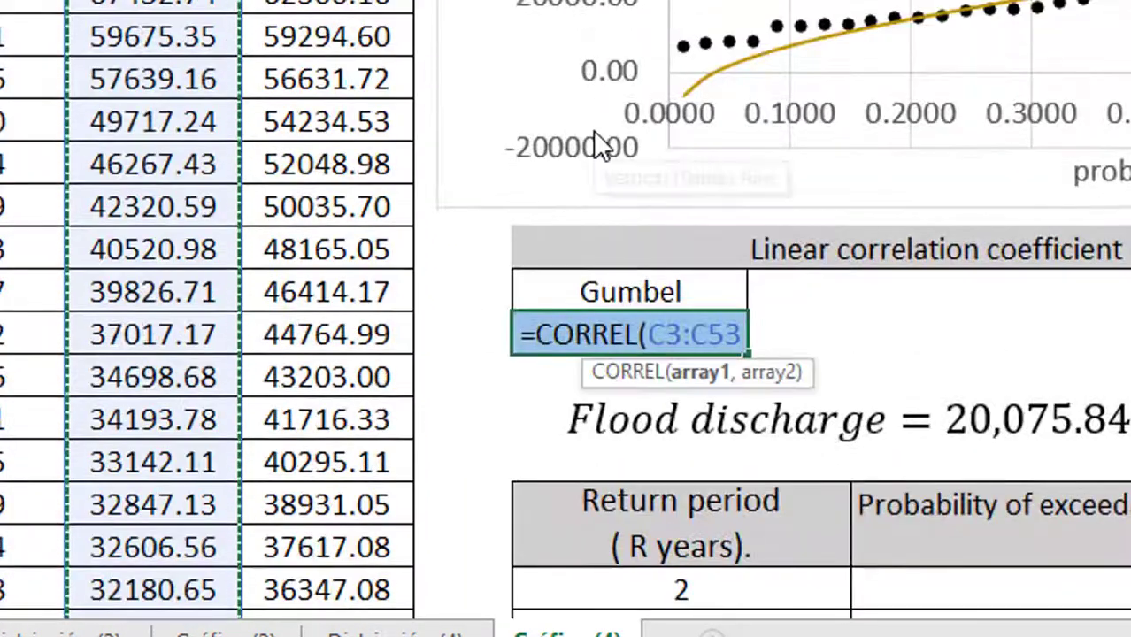
text(,)
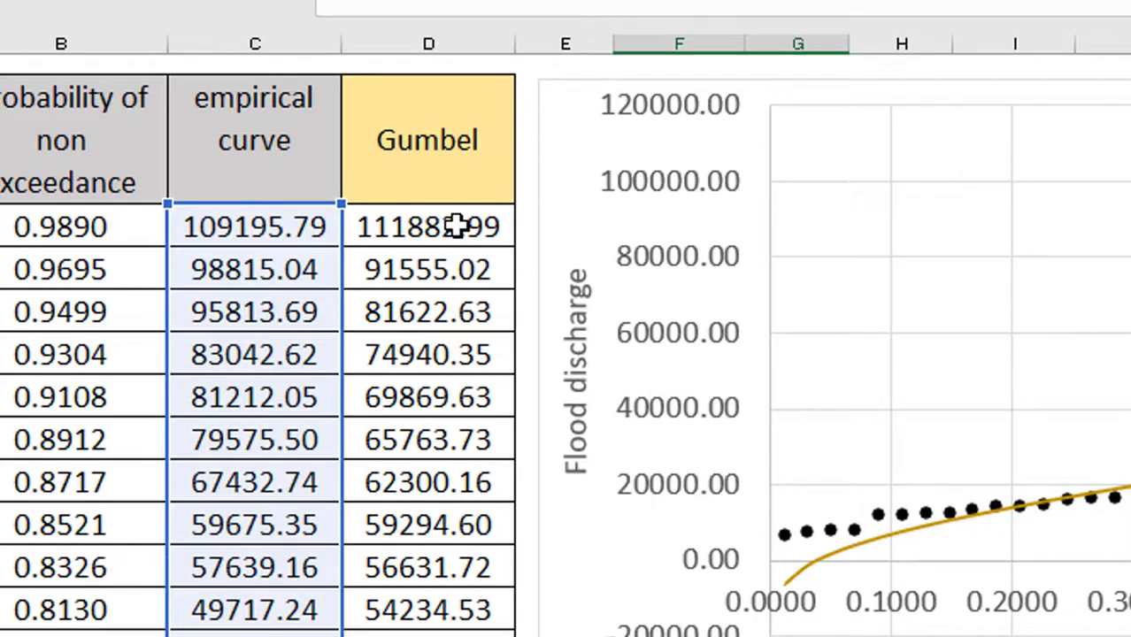
Add the Gumbel range D3:D53 as the second argument and complete the formula, giving 0.9733.
drag(455, 227, 454, 634)
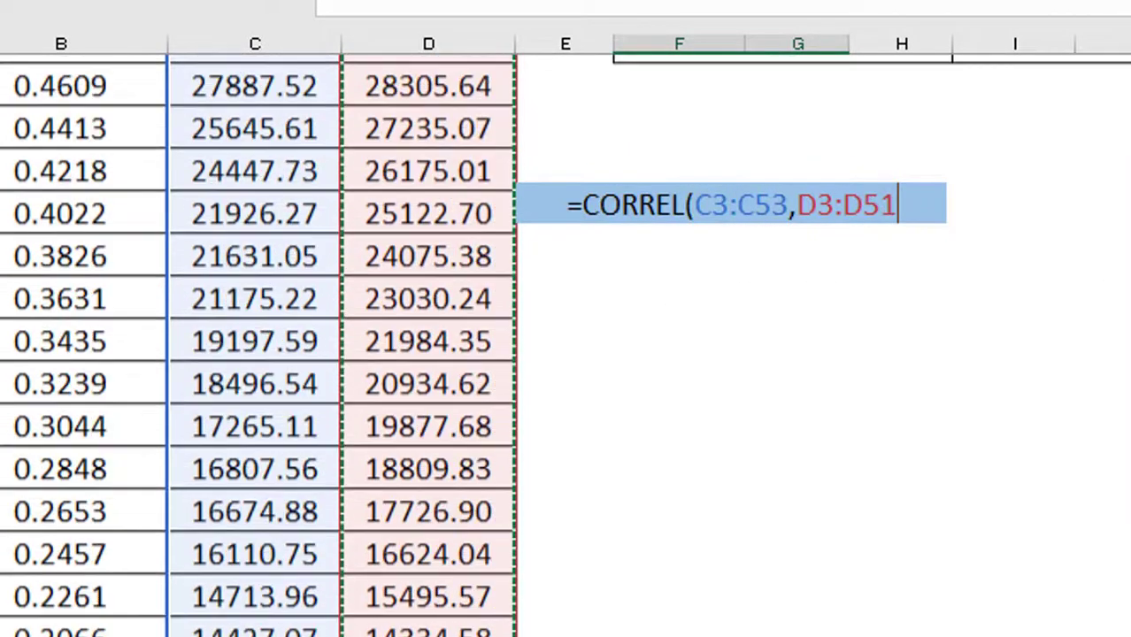
scroll(588, 175, down, 3)
scroll(623, 216, up, 4)
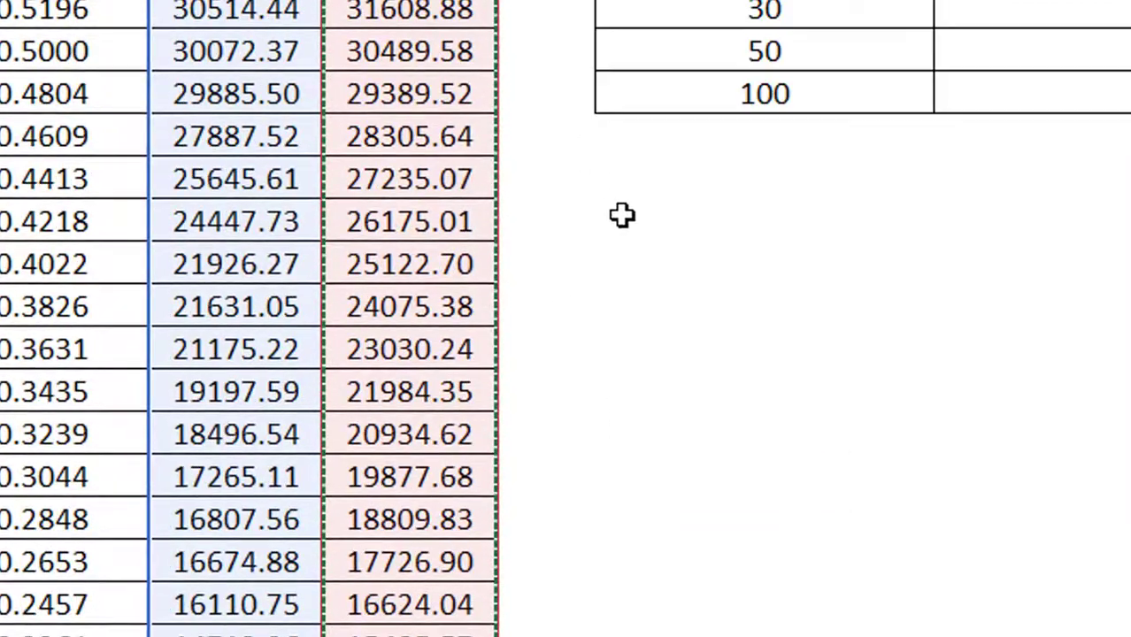
scroll(622, 216, up, 5)
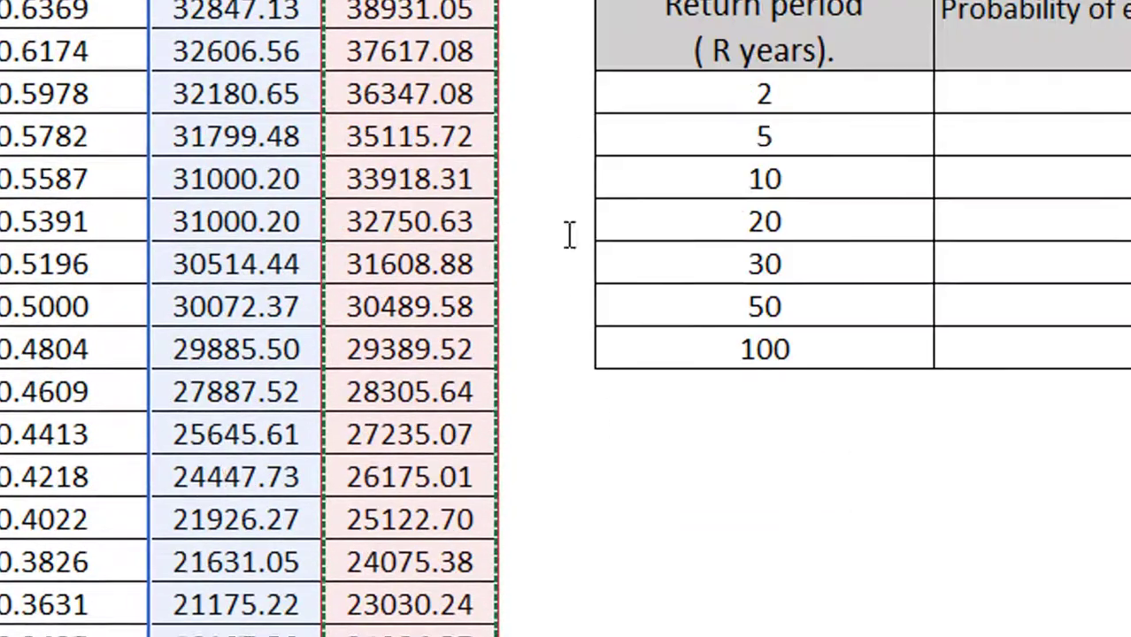
text())
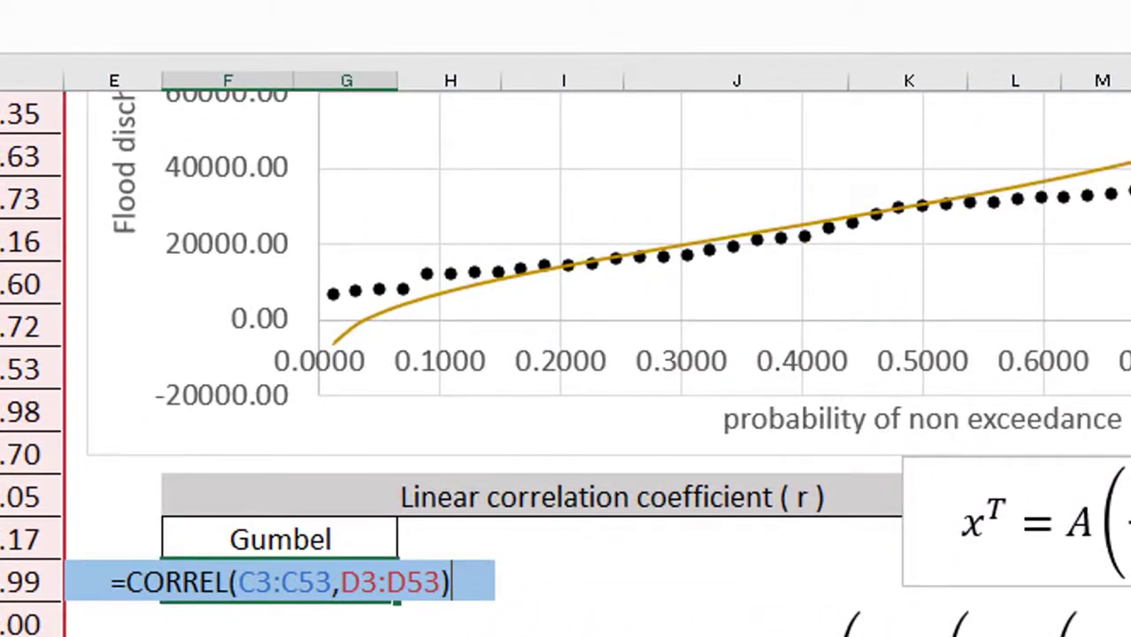
key(Return)
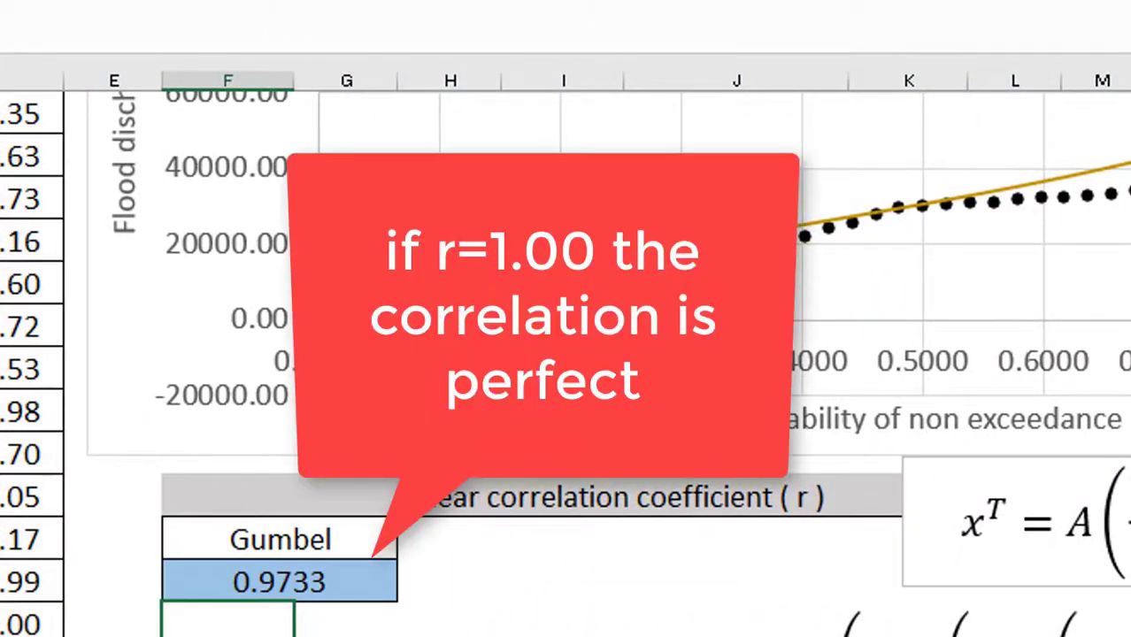
click(323, 580)
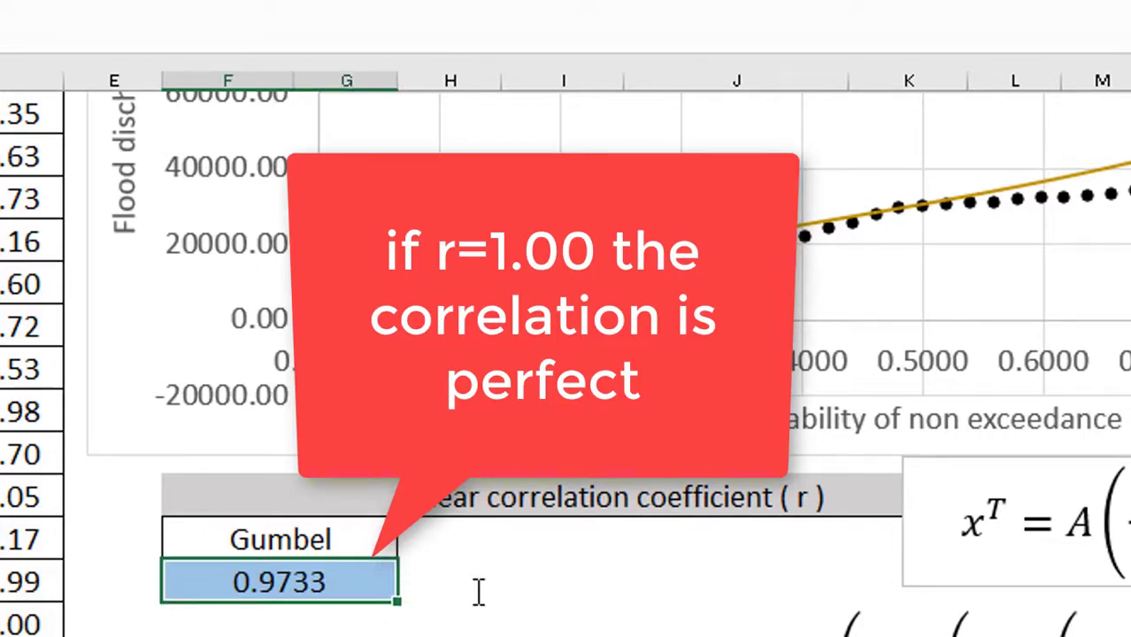